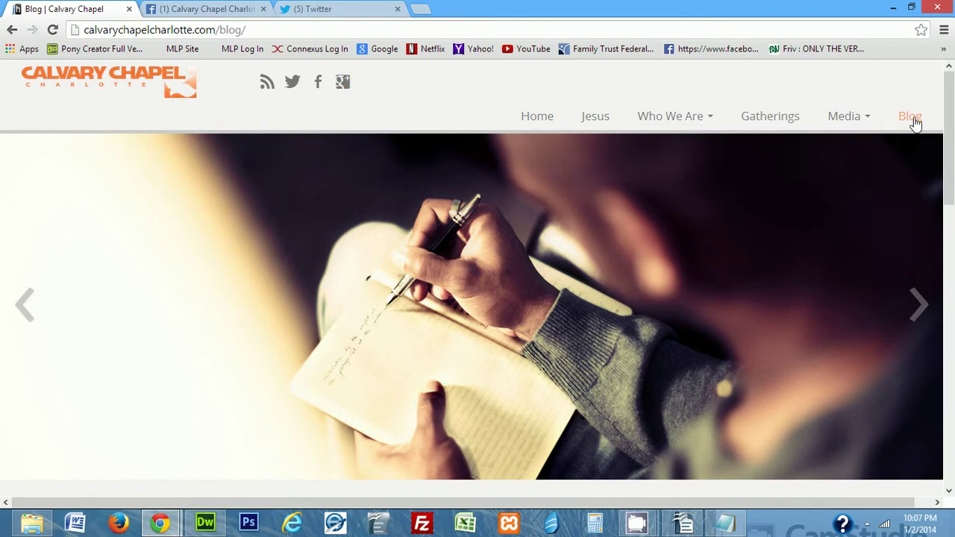
Scroll the Blog listing and open the post 'The 5 Gossips You Will Meet'
{"action": "scroll", "coordinate": [706, 146], "scroll_direction": "down", "scroll_amount": 3}
{"action": "scroll", "coordinate": [706, 152], "scroll_direction": "down", "scroll_amount": 1}
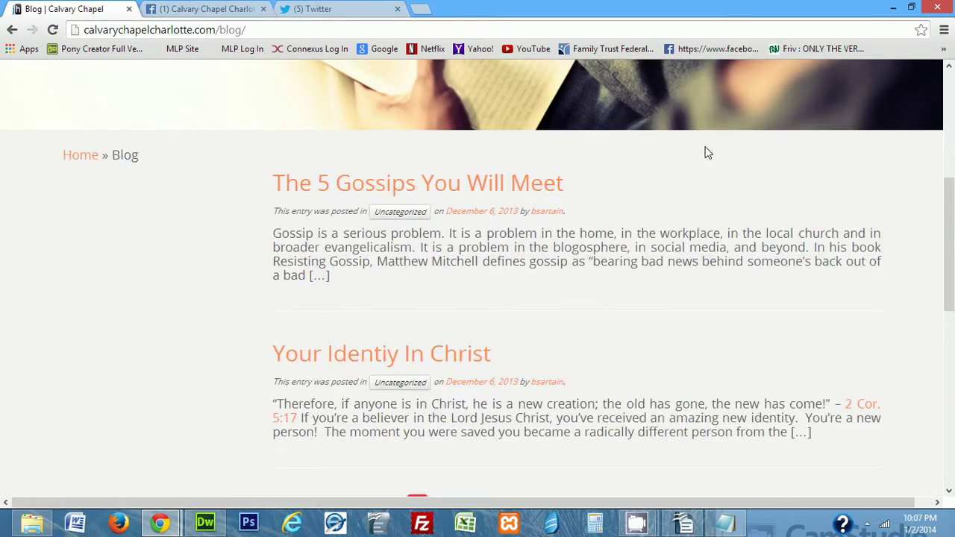
{"action": "scroll", "coordinate": [653, 219], "scroll_direction": "down", "scroll_amount": 3}
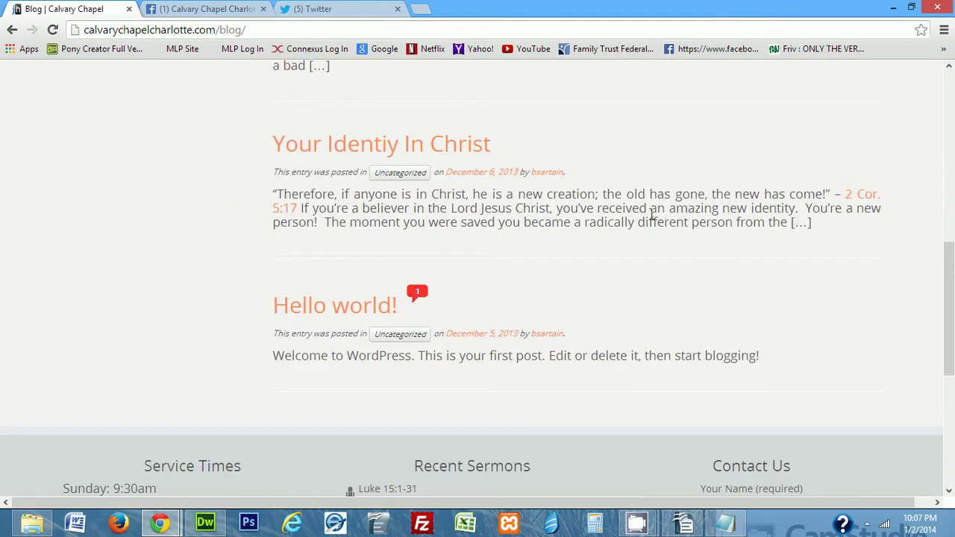
{"action": "scroll", "coordinate": [653, 219], "scroll_direction": "up", "scroll_amount": 3}
{"action": "left_click", "coordinate": [482, 187]}
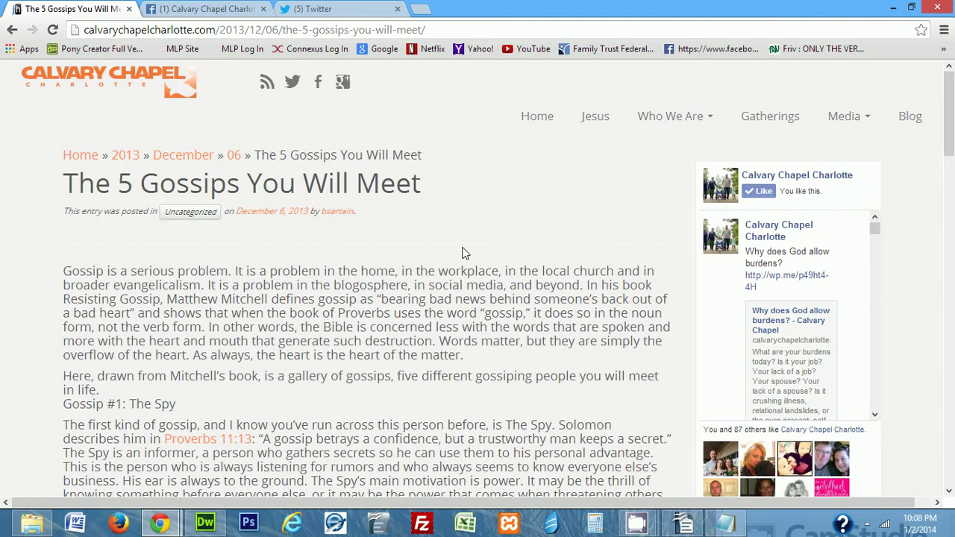
Replace the post path in the address bar with wp-admin and go there
{"action": "left_click_drag", "start_coordinate": [220, 30], "coordinate": [604, 80]}
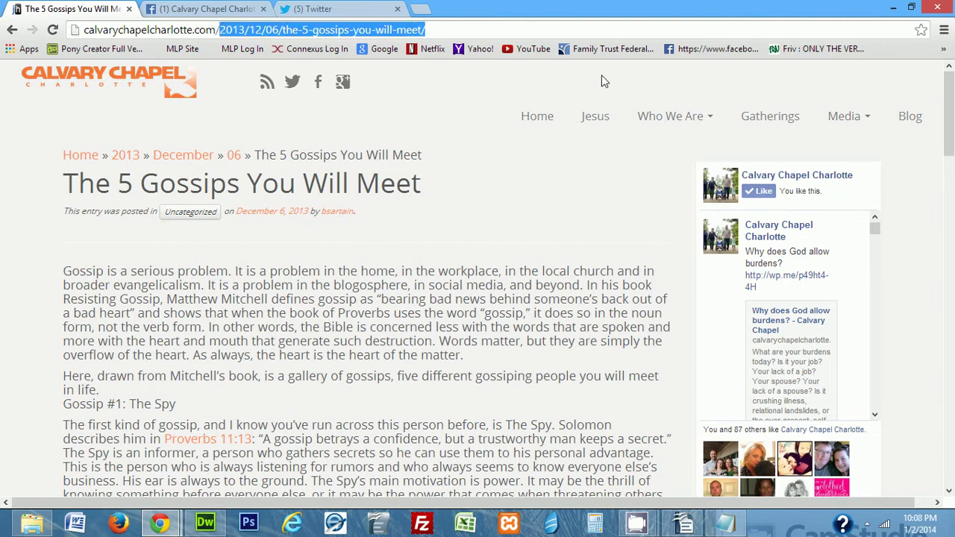
{"action": "type", "text": "wp"}
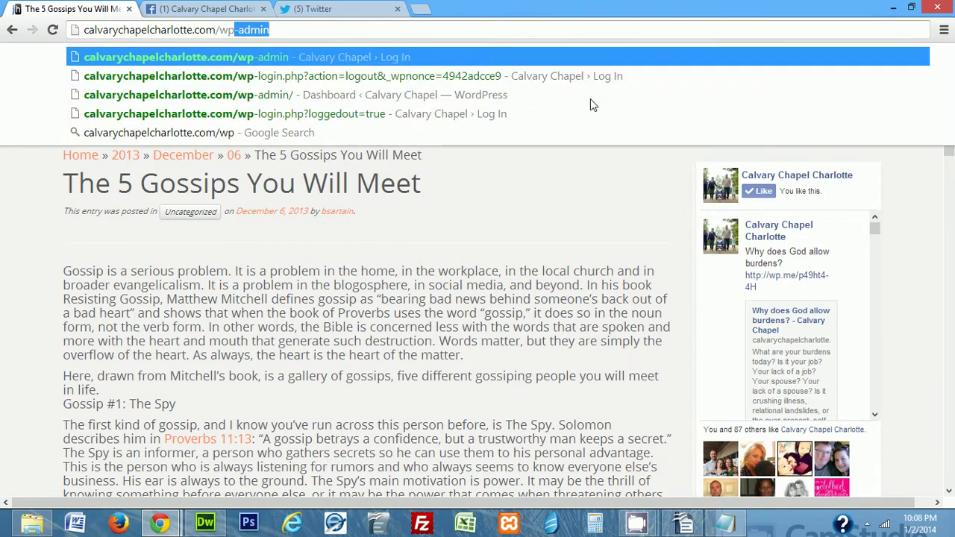
{"action": "type", "text": "-admin"}
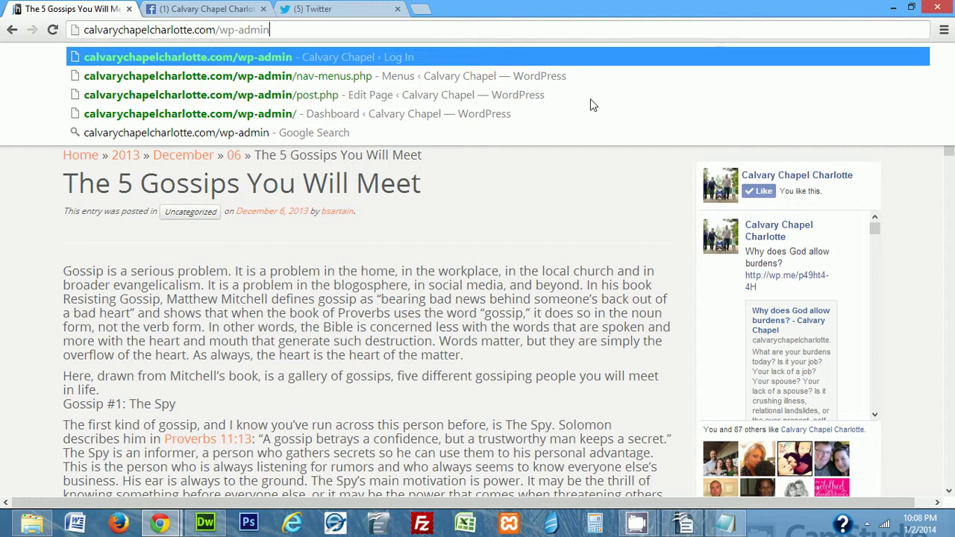
{"action": "key", "text": "Return"}
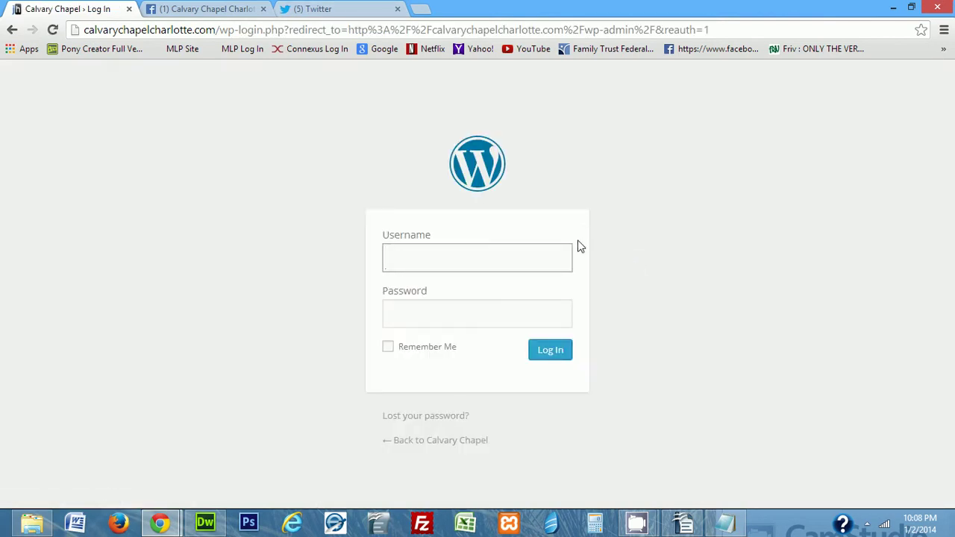
Log in with the admin username and password
{"action": "key", "text": "Tab"}
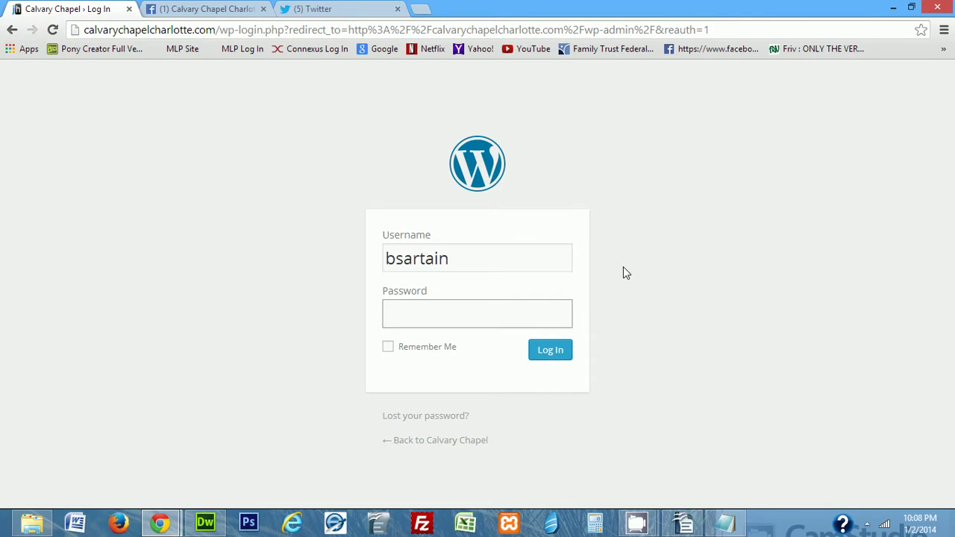
{"action": "type", "text": "*********"}
{"action": "key", "text": "Return"}
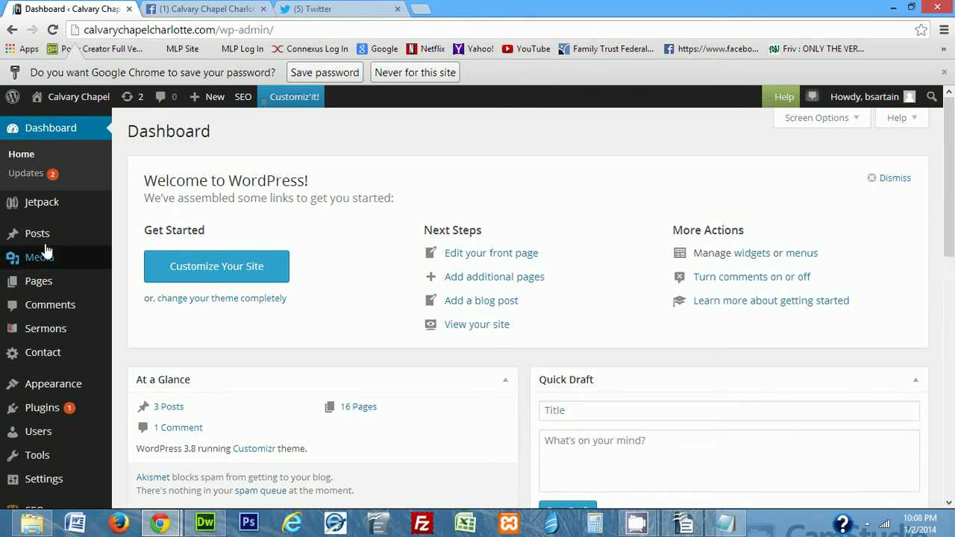
Go to All Posts and start a new blank post
{"action": "mouse_move", "coordinate": [38, 236]}
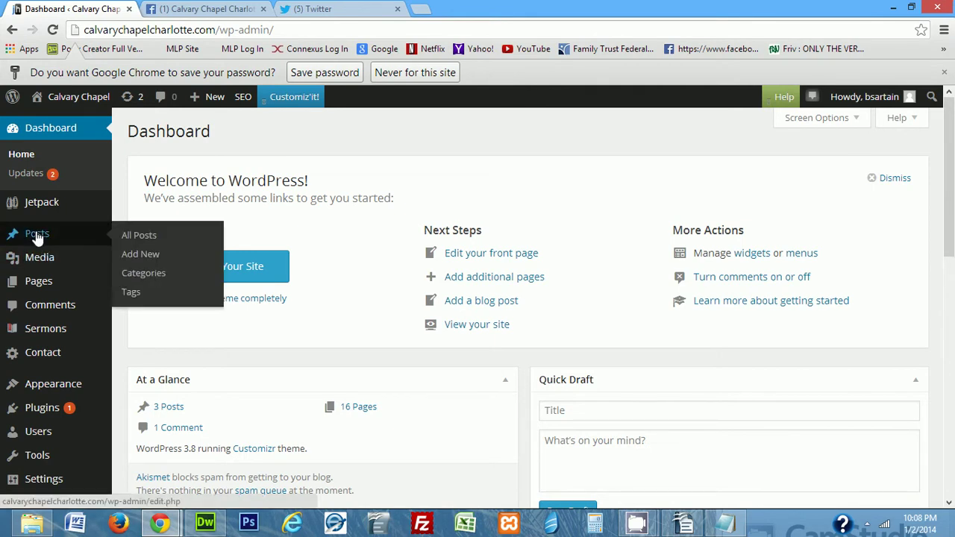
{"action": "left_click", "coordinate": [196, 237]}
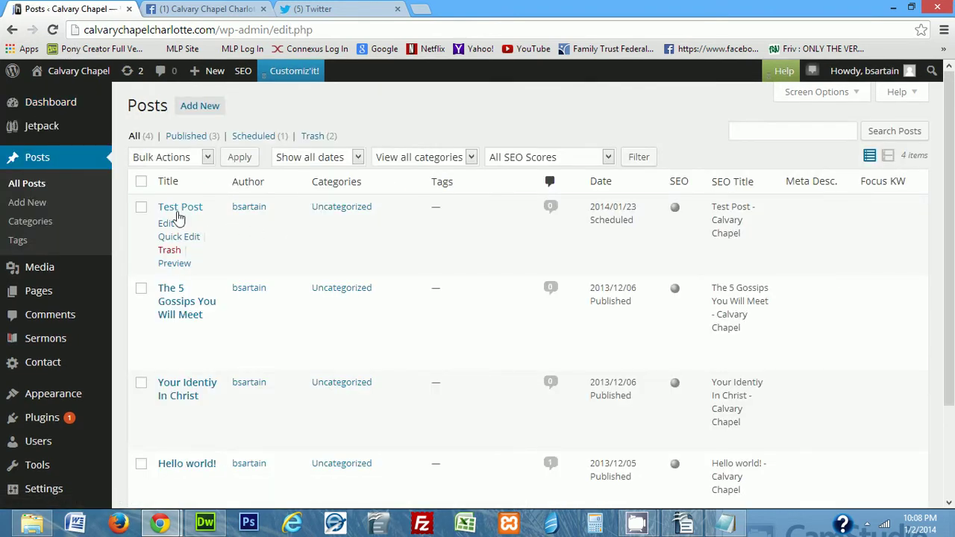
{"action": "scroll", "coordinate": [215, 247], "scroll_direction": "down", "scroll_amount": 1}
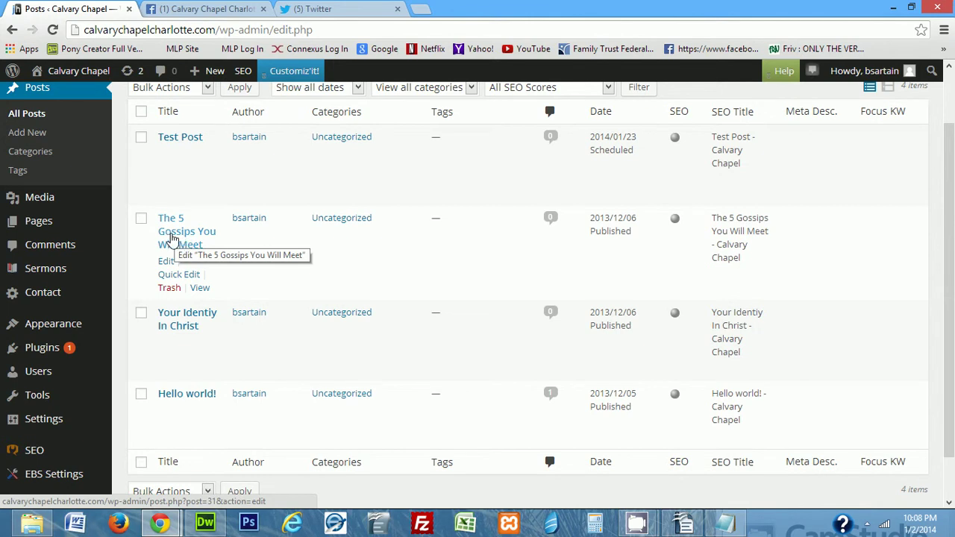
{"action": "scroll", "coordinate": [279, 236], "scroll_direction": "up", "scroll_amount": 1}
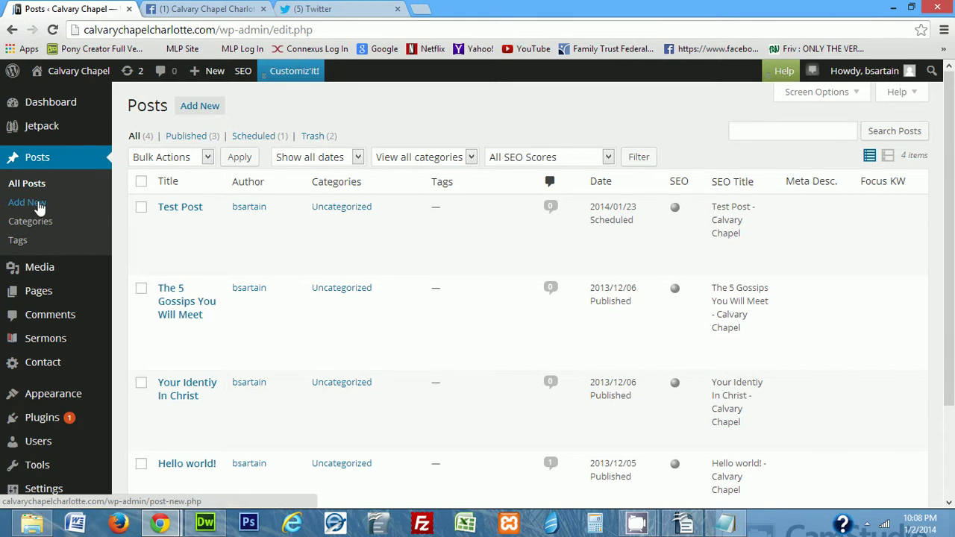
{"action": "left_click", "coordinate": [196, 106]}
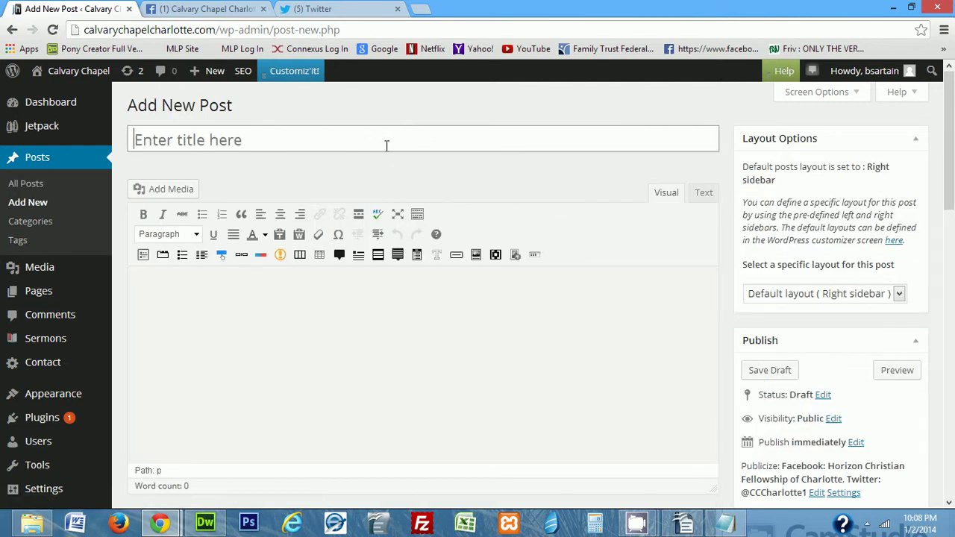
Title the post 'Why does God allow burdens?' and bring up the article text in Notepad
{"action": "type", "text": "Why "}
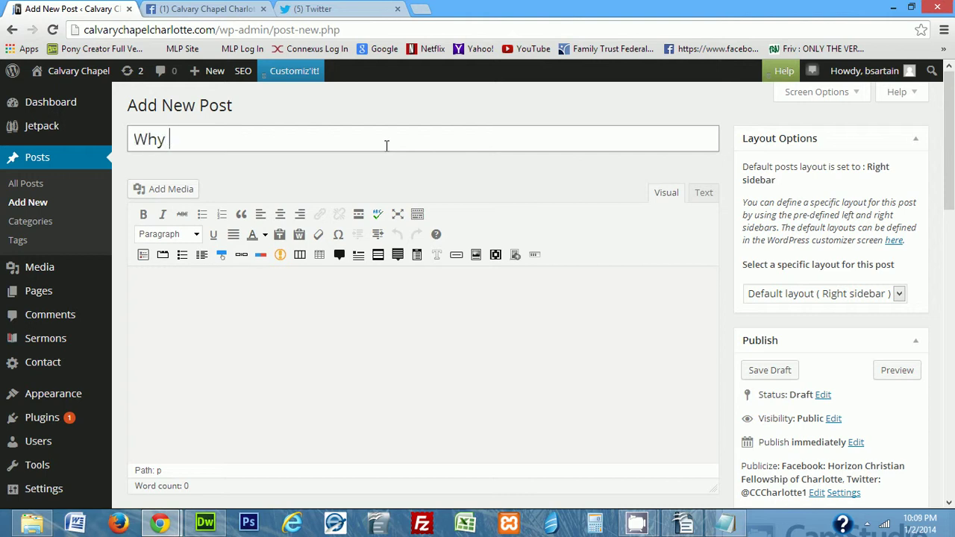
{"action": "type", "text": "does God "}
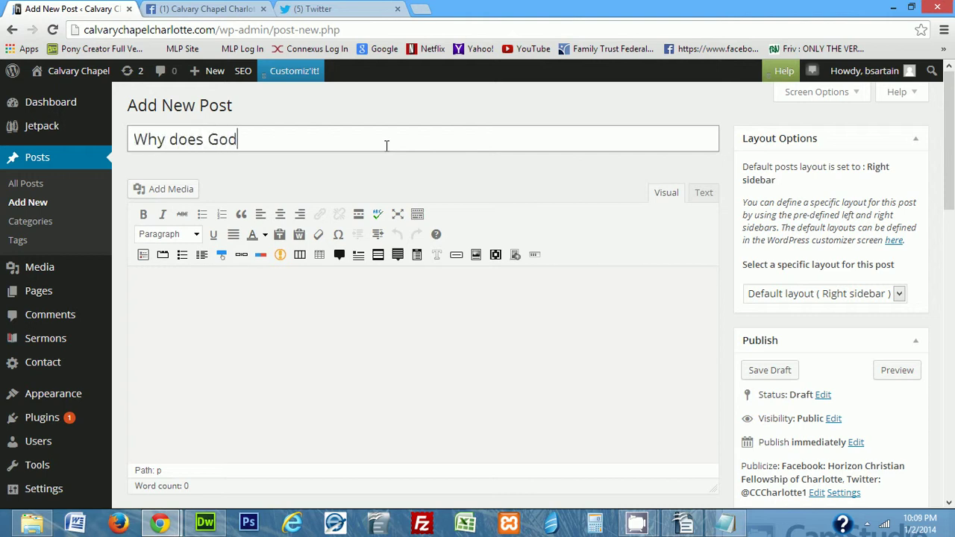
{"action": "type", "text": "allow burdens"}
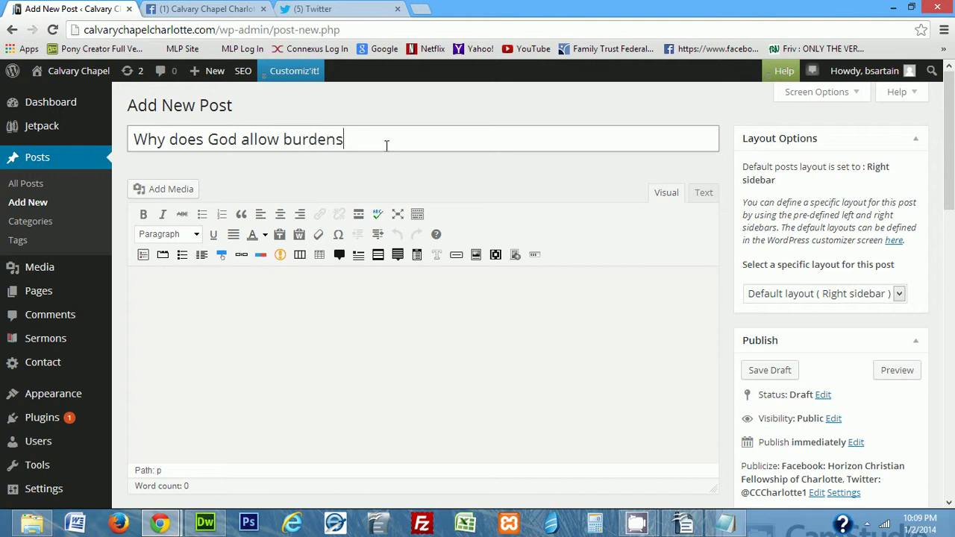
{"action": "type", "text": "?"}
{"action": "left_click_drag", "start_coordinate": [136, 139], "coordinate": [530, 139]}
{"action": "left_click", "coordinate": [216, 422]}
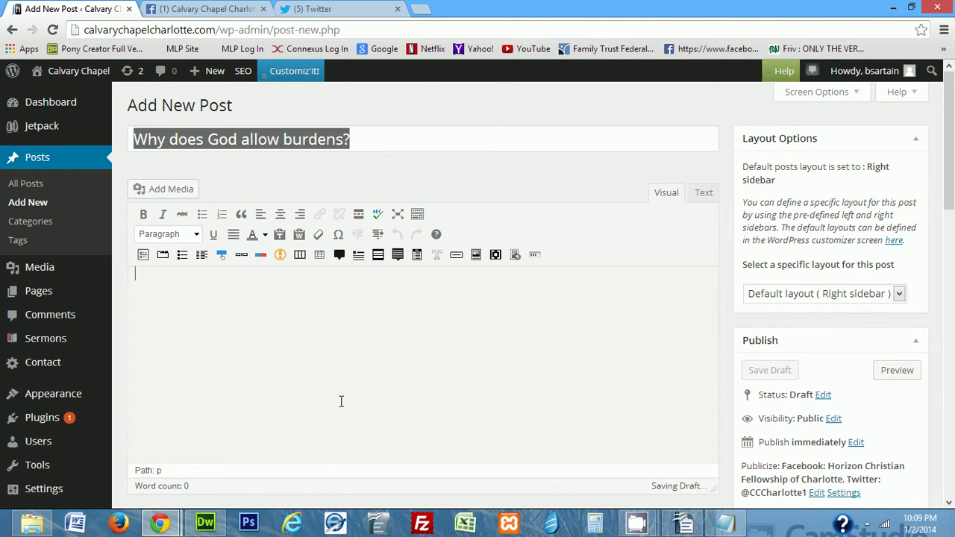
{"action": "left_click", "coordinate": [728, 521]}
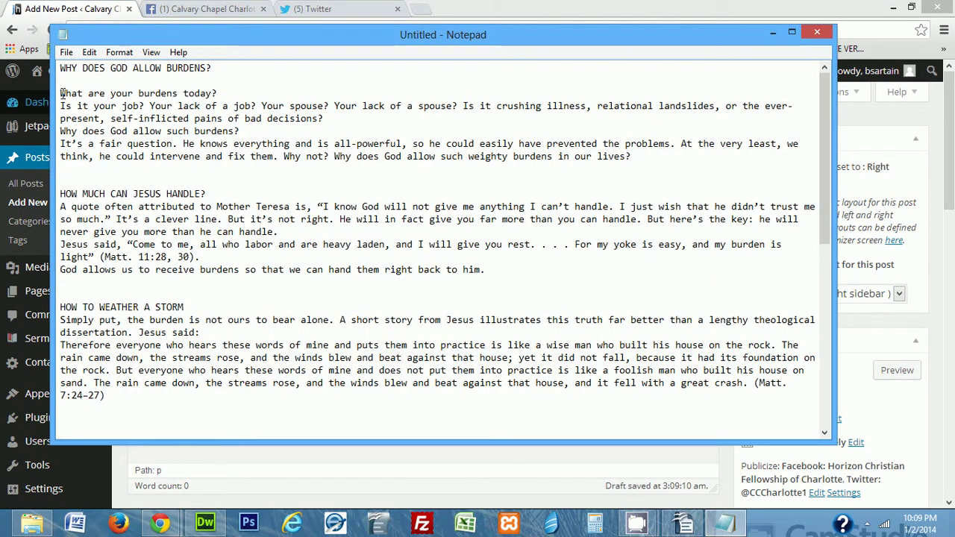
Copy the article body from 'What are your burdens today?' onward, then return to the WordPress editor
{"action": "left_click_drag", "start_coordinate": [61, 94], "coordinate": [324, 436]}
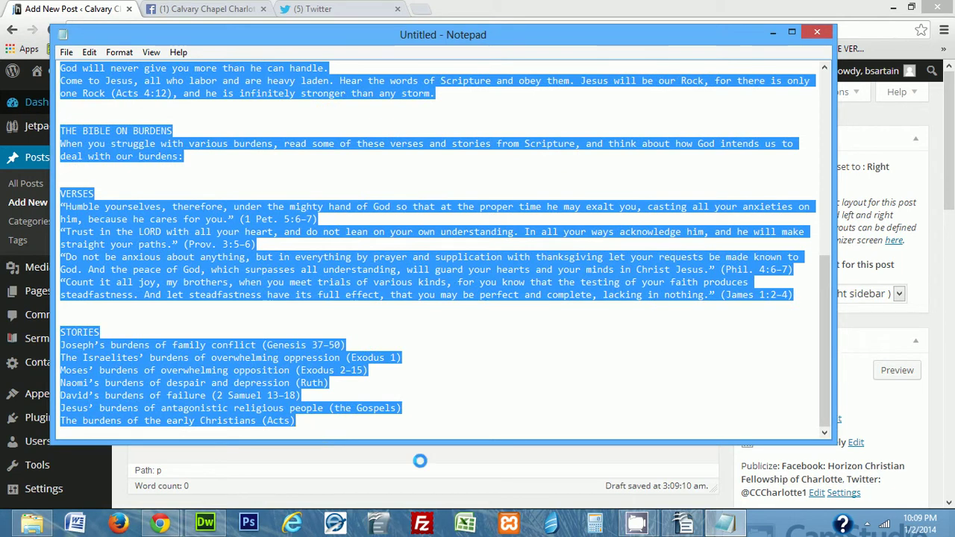
{"action": "right_click", "coordinate": [293, 273]}
{"action": "left_click", "coordinate": [324, 316]}
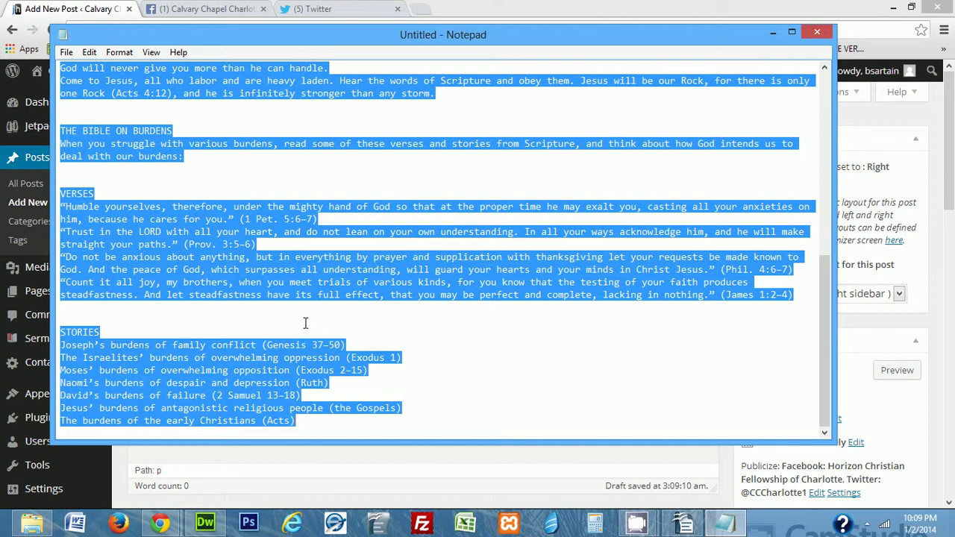
{"action": "left_click", "coordinate": [391, 453]}
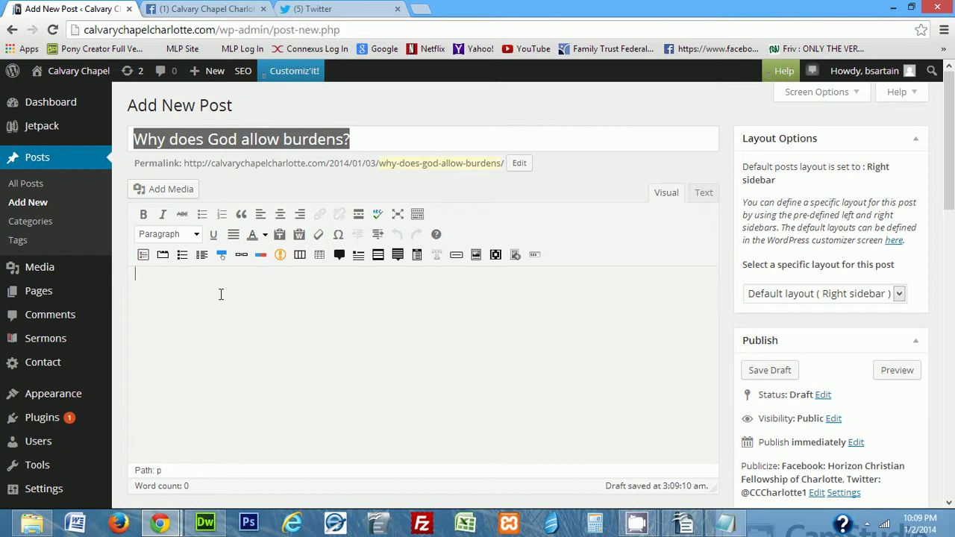
Paste the article into the post body and tick the Sanctification category
{"action": "key", "text": "ctrl+v"}
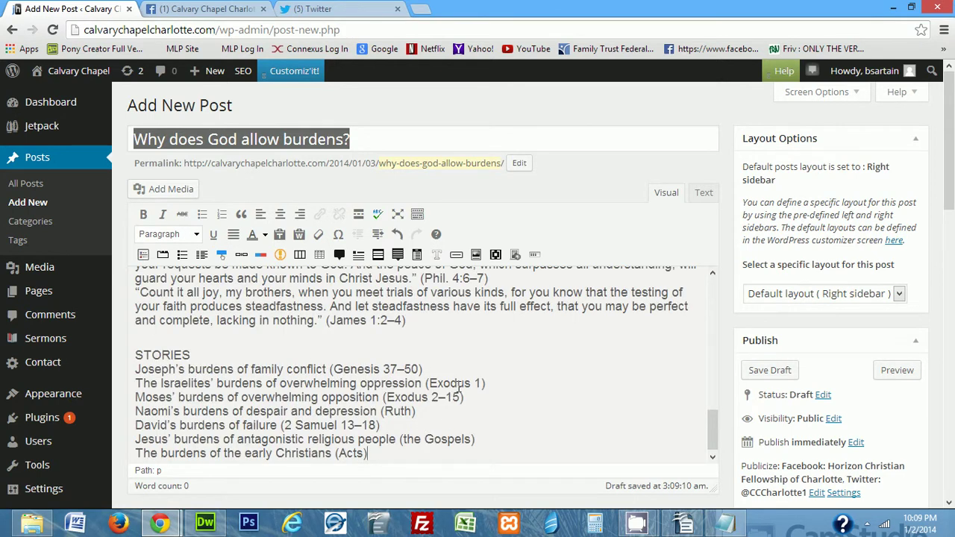
{"action": "scroll", "coordinate": [458, 387], "scroll_direction": "down", "scroll_amount": 1}
{"action": "scroll", "coordinate": [541, 384], "scroll_direction": "down", "scroll_amount": 2}
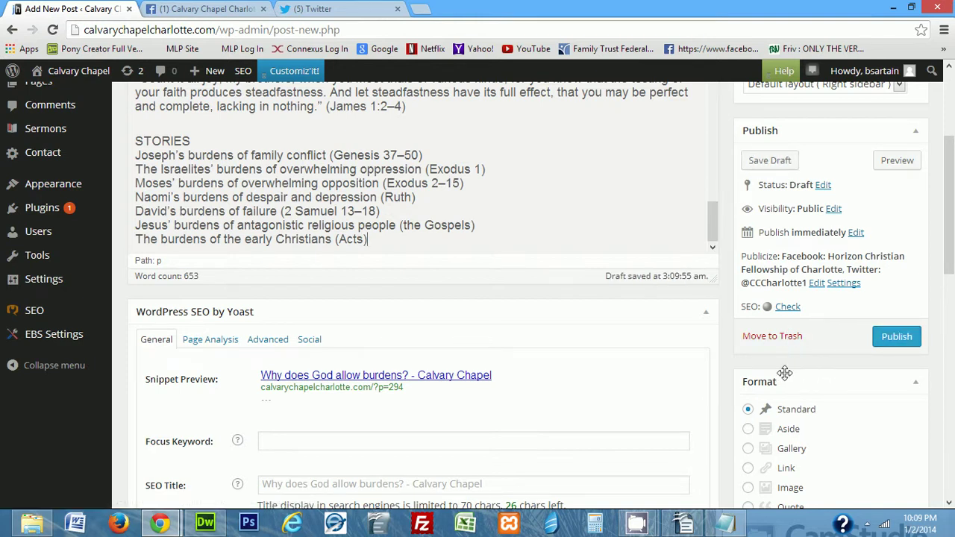
{"action": "scroll", "coordinate": [786, 372], "scroll_direction": "down", "scroll_amount": 3}
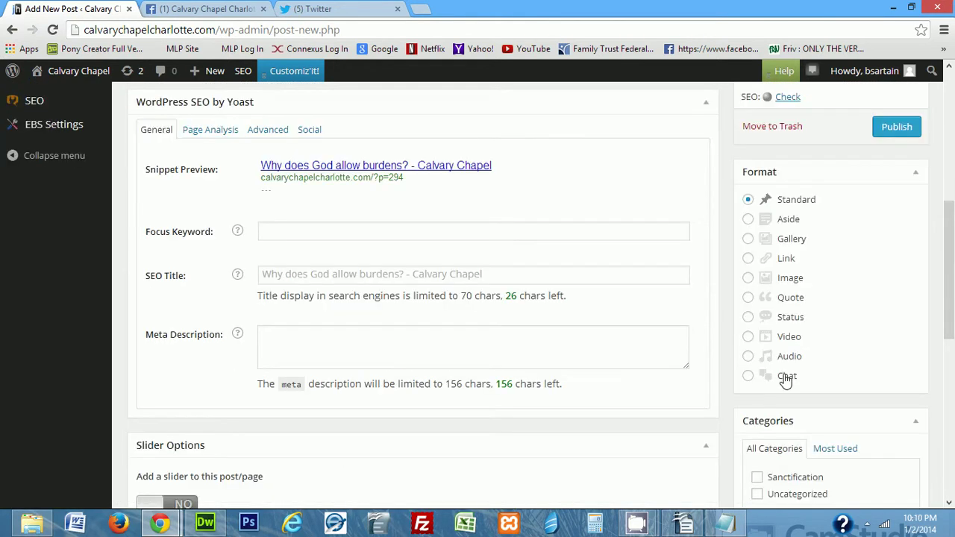
{"action": "scroll", "coordinate": [653, 365], "scroll_direction": "down", "scroll_amount": 1}
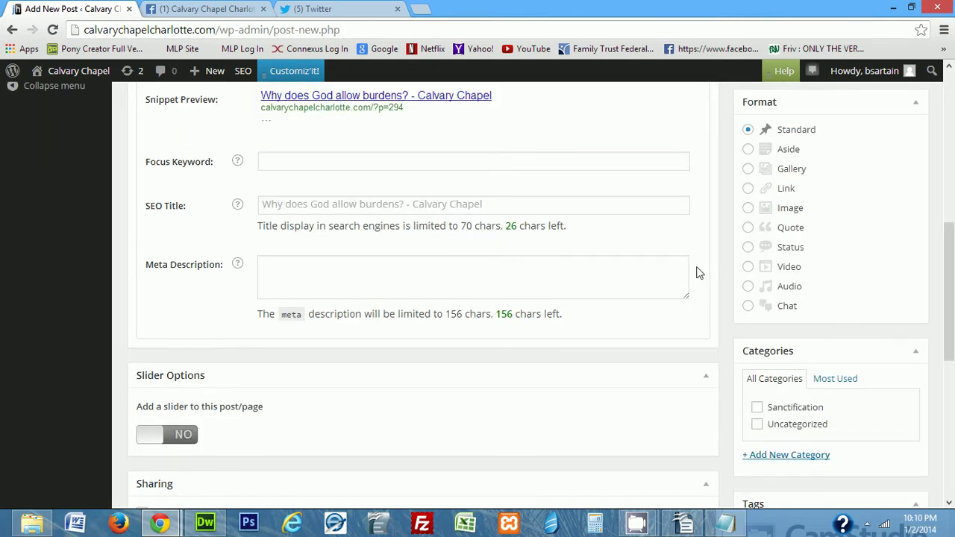
{"action": "scroll", "coordinate": [697, 274], "scroll_direction": "down", "scroll_amount": 2}
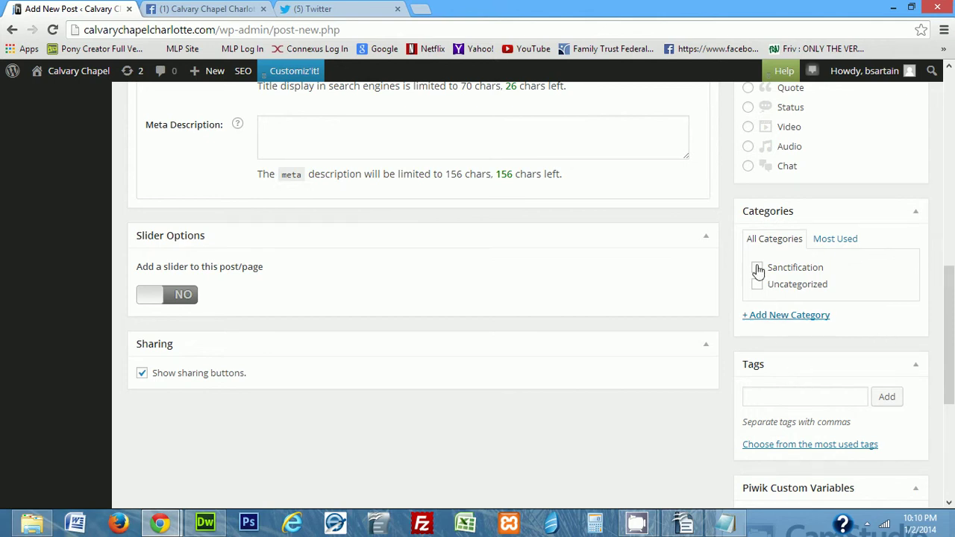
{"action": "left_click", "coordinate": [758, 268]}
Scroll back up and review the title and pasted article text
{"action": "scroll", "coordinate": [561, 312], "scroll_direction": "up", "scroll_amount": 6}
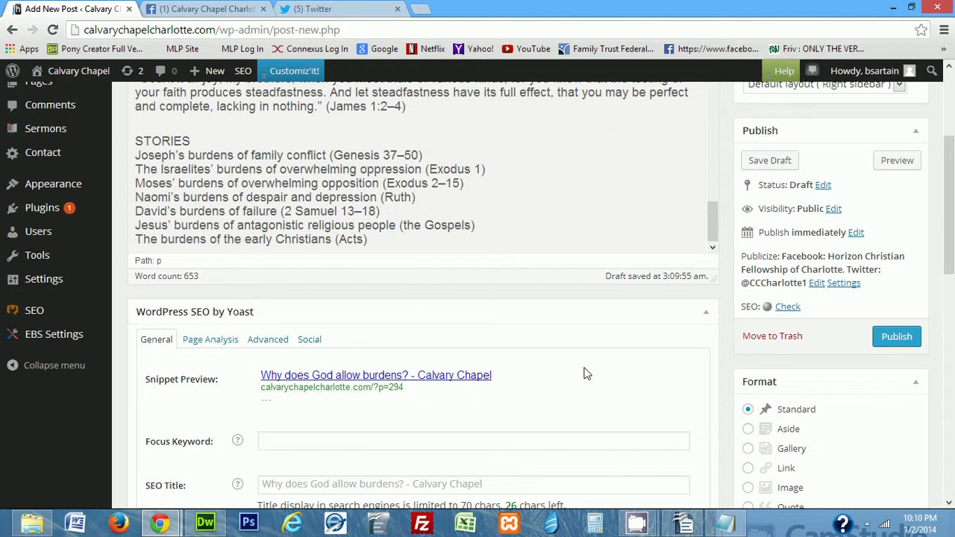
{"action": "scroll", "coordinate": [588, 374], "scroll_direction": "up", "scroll_amount": 1}
{"action": "scroll", "coordinate": [587, 374], "scroll_direction": "up", "scroll_amount": 15}
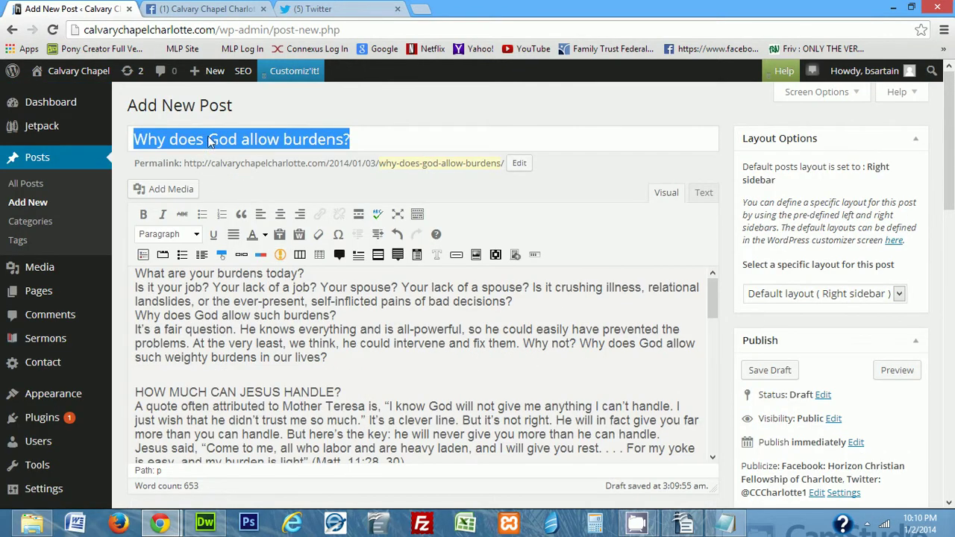
{"action": "left_click", "coordinate": [212, 141]}
{"action": "left_click_drag", "start_coordinate": [265, 304], "coordinate": [384, 332]}
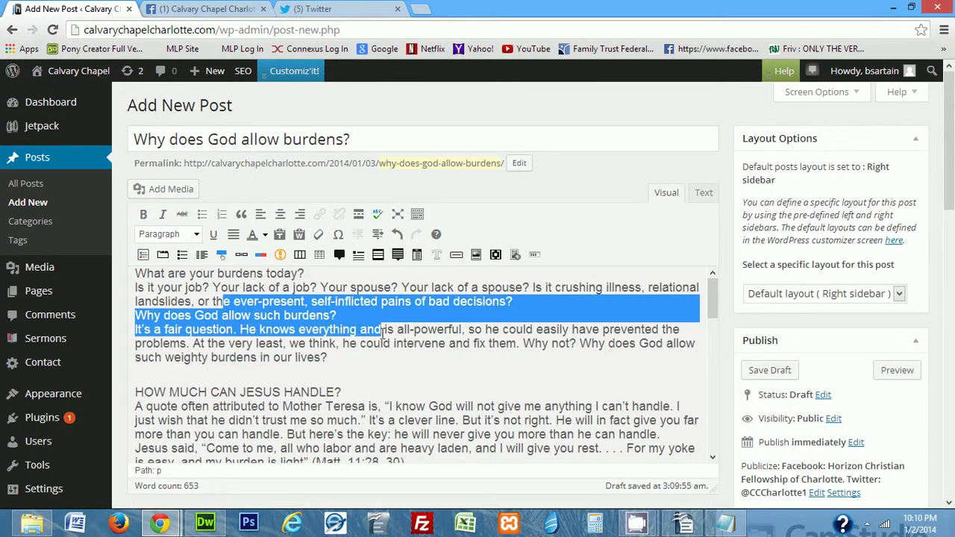
{"action": "left_click", "coordinate": [446, 340]}
{"action": "scroll", "coordinate": [630, 351], "scroll_direction": "down", "scroll_amount": 3}
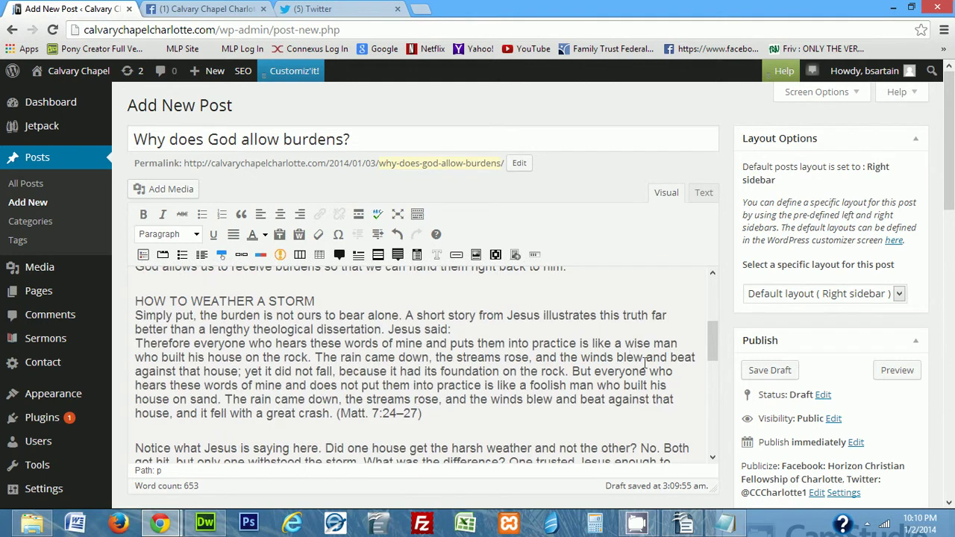
{"action": "left_click_drag", "start_coordinate": [951, 179], "coordinate": [952, 242]}
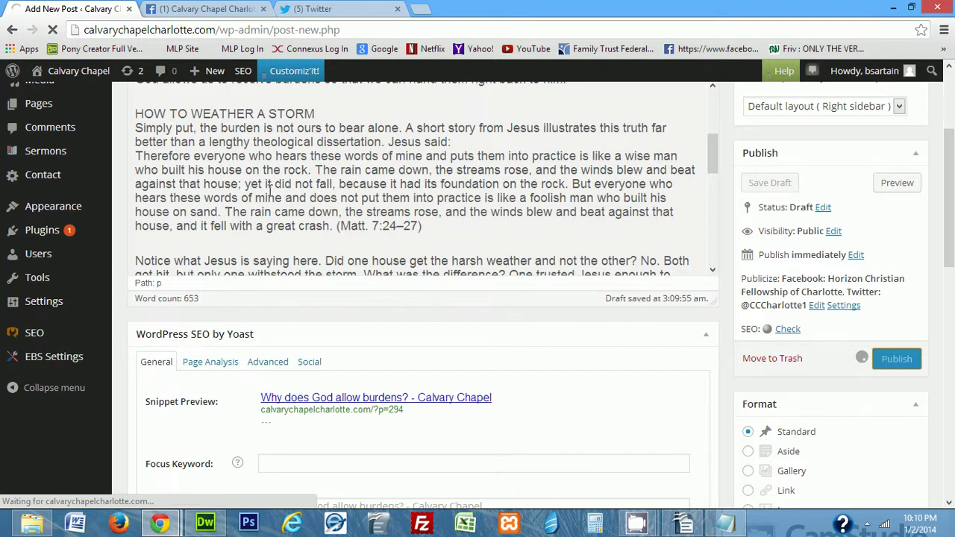
{"action": "scroll", "coordinate": [270, 191], "scroll_direction": "up", "scroll_amount": 10}
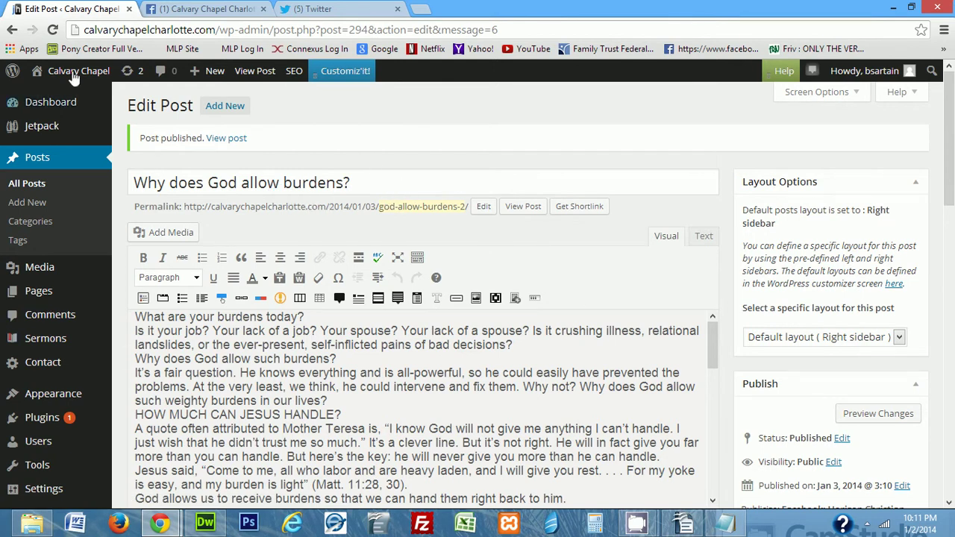
Open Visit Site for the Calvary Chapel site in a new tab and switch to it
{"action": "mouse_move", "coordinate": [71, 74]}
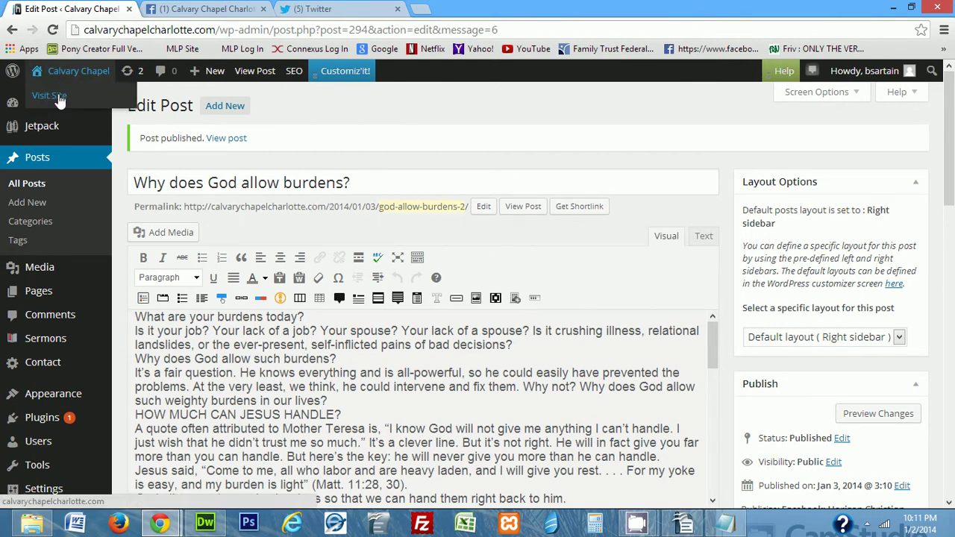
{"action": "right_click", "coordinate": [60, 100]}
{"action": "left_click", "coordinate": [123, 99]}
{"action": "left_click", "coordinate": [181, 8]}
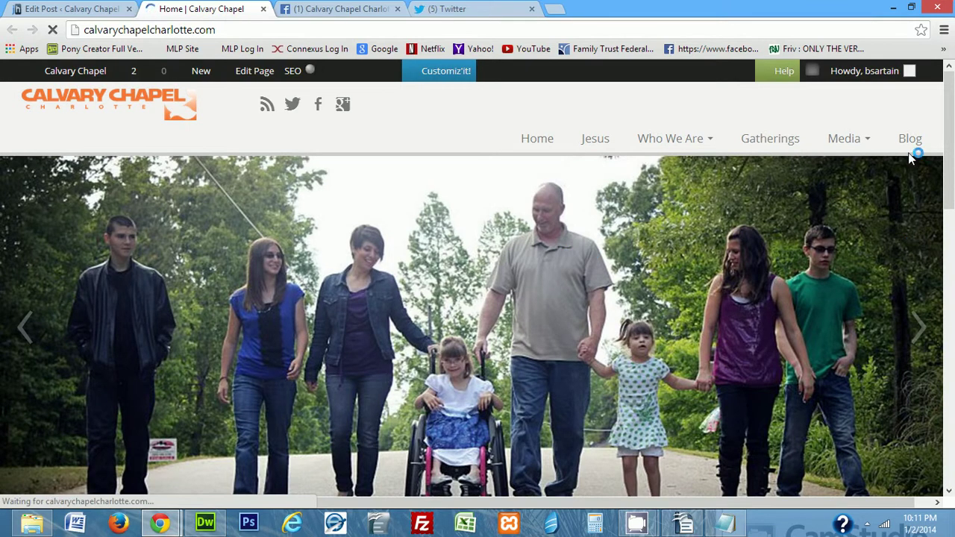
Go to the Blog page and open 'Why does God allow burdens?' to check its article text
{"action": "left_click", "coordinate": [910, 139]}
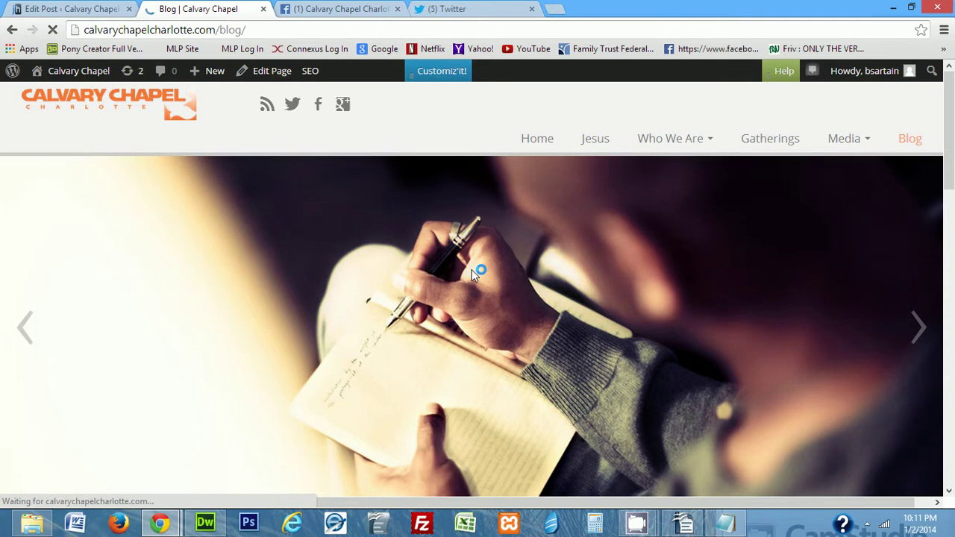
{"action": "scroll", "coordinate": [471, 269], "scroll_direction": "down", "scroll_amount": 2}
{"action": "scroll", "coordinate": [471, 270], "scroll_direction": "down", "scroll_amount": 3}
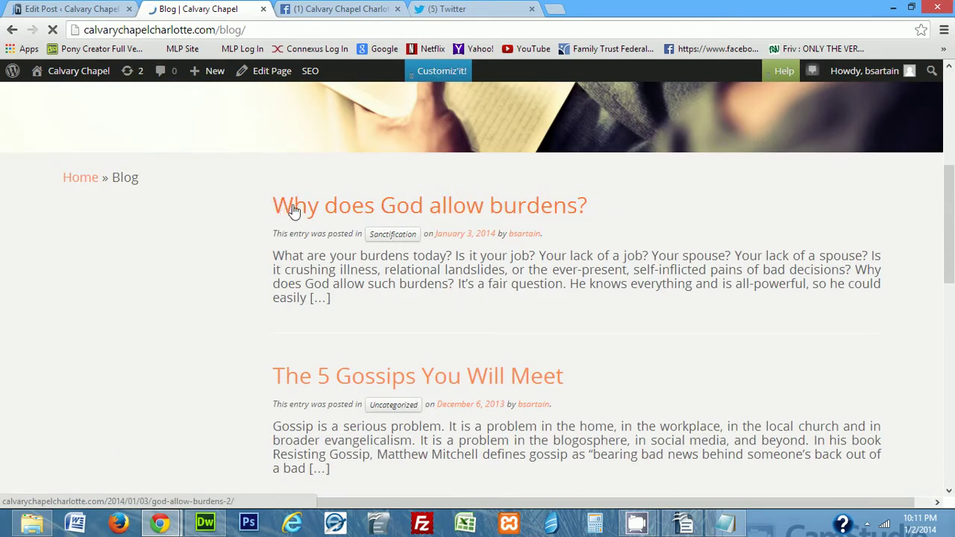
{"action": "left_click", "coordinate": [441, 207]}
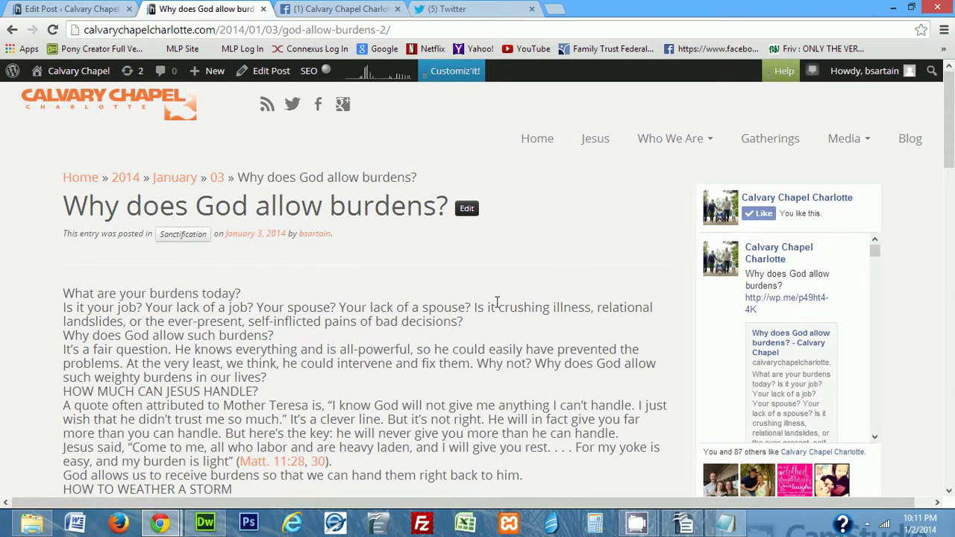
{"action": "scroll", "coordinate": [497, 301], "scroll_direction": "down", "scroll_amount": 1}
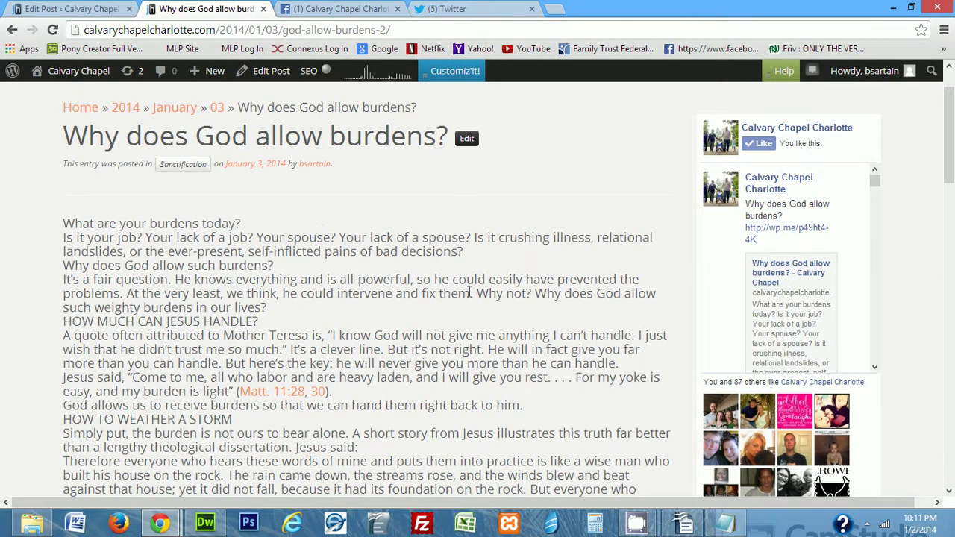
{"action": "scroll", "coordinate": [469, 291], "scroll_direction": "up", "scroll_amount": 2}
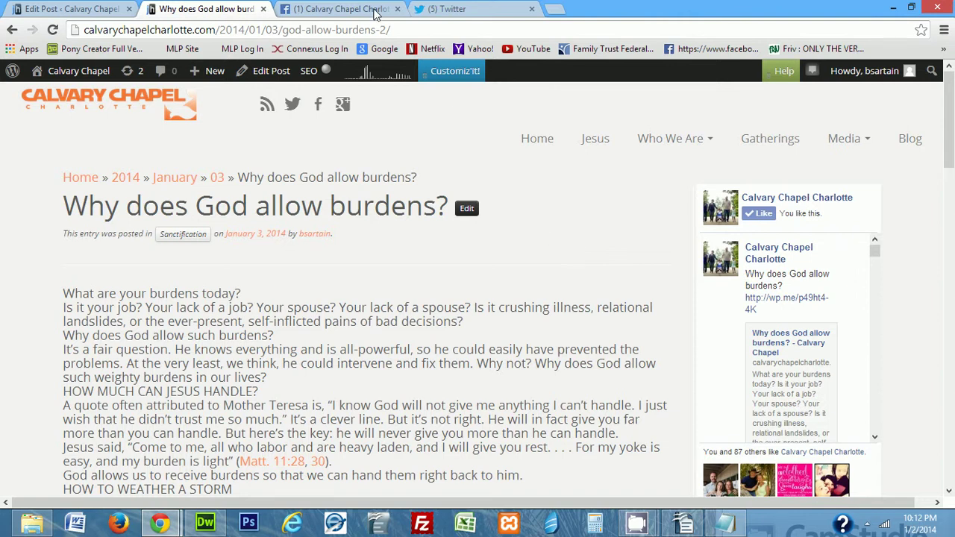
Reload the church's Facebook page to confirm the shared burdens link, then switch to Twitter
{"action": "left_click", "coordinate": [373, 11]}
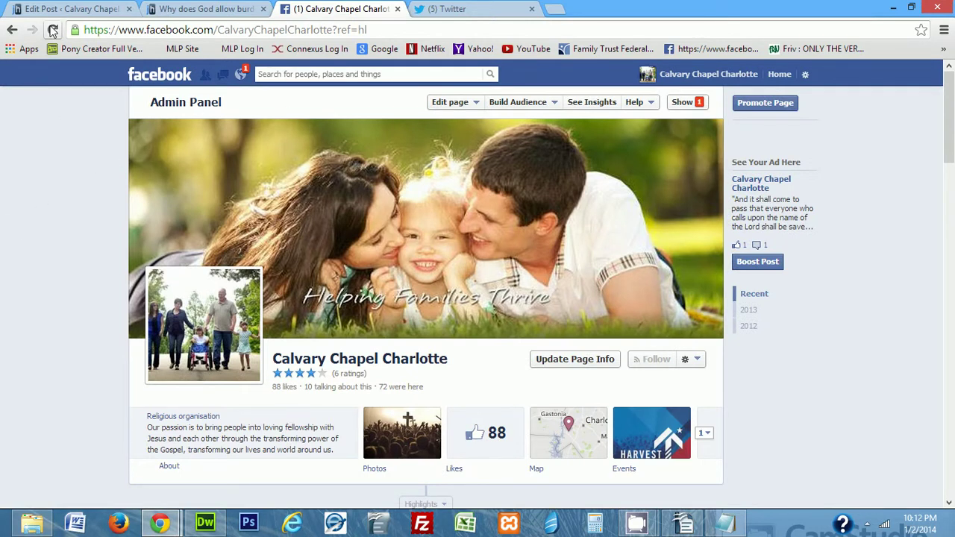
{"action": "left_click", "coordinate": [52, 30]}
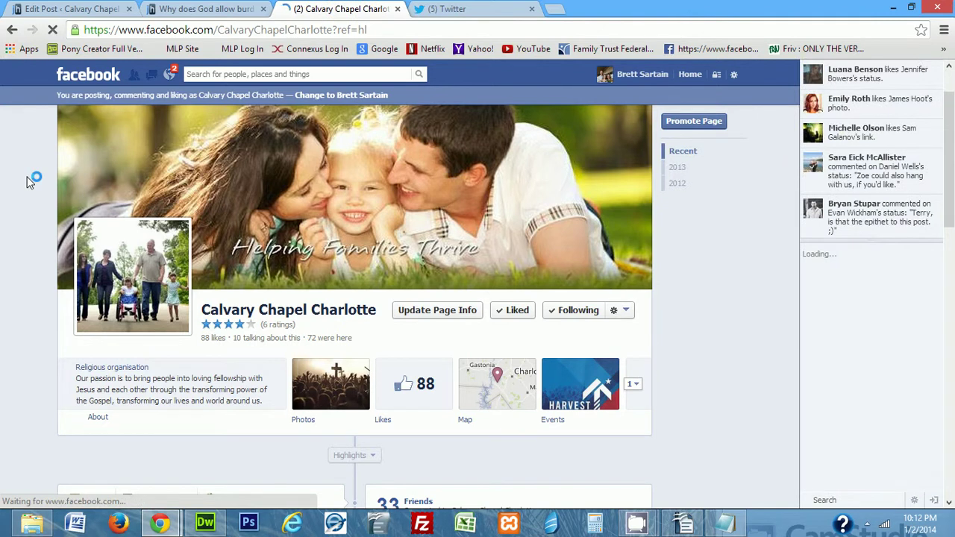
{"action": "scroll", "coordinate": [26, 179], "scroll_direction": "down", "scroll_amount": 6}
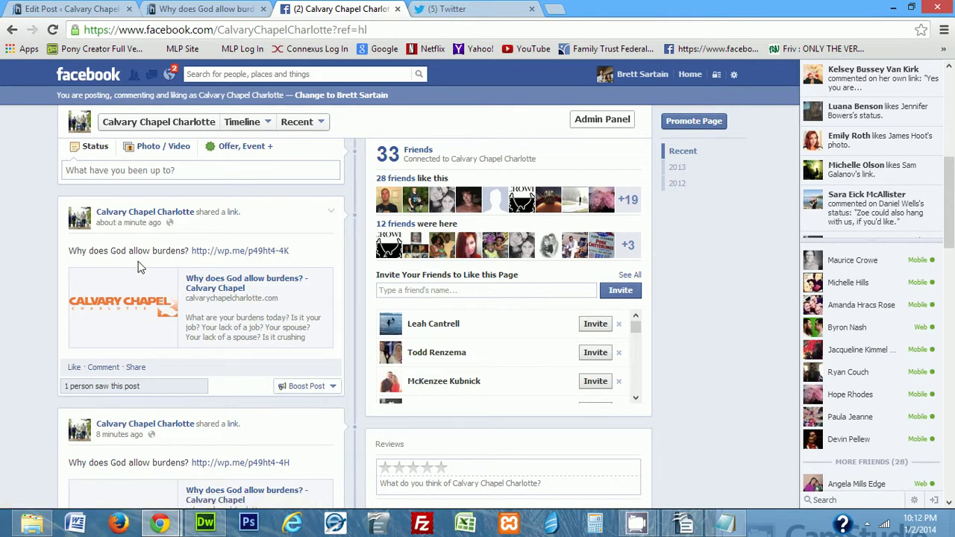
{"action": "left_click", "coordinate": [452, 9]}
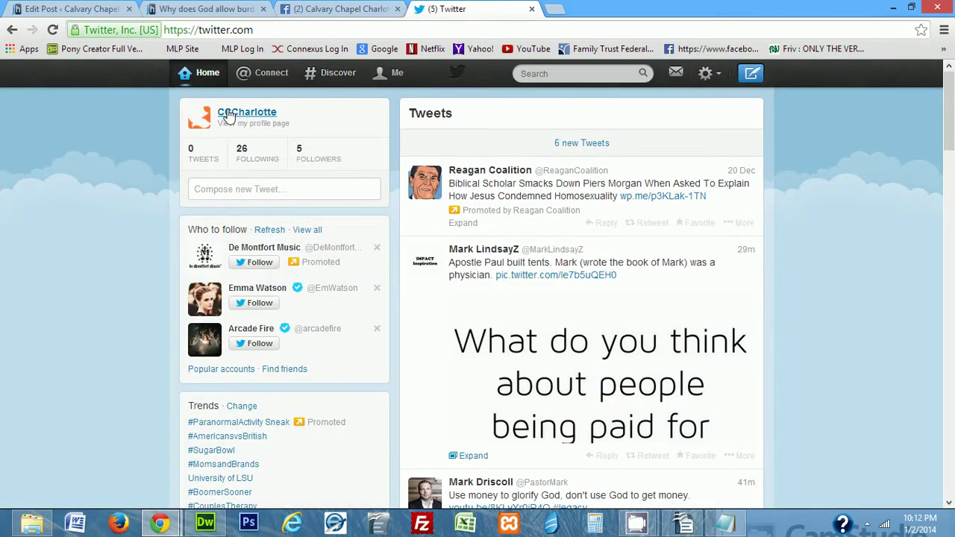
Reload Twitter and check the new 'Why does God allow burdens?' tweet with its wp.me link
{"action": "left_click", "coordinate": [52, 30]}
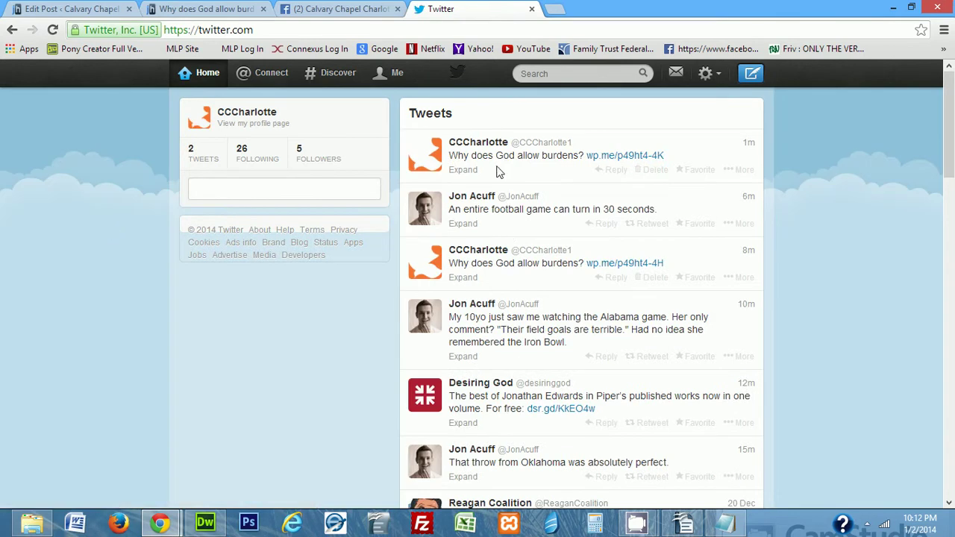
{"action": "left_click_drag", "start_coordinate": [464, 157], "coordinate": [575, 166]}
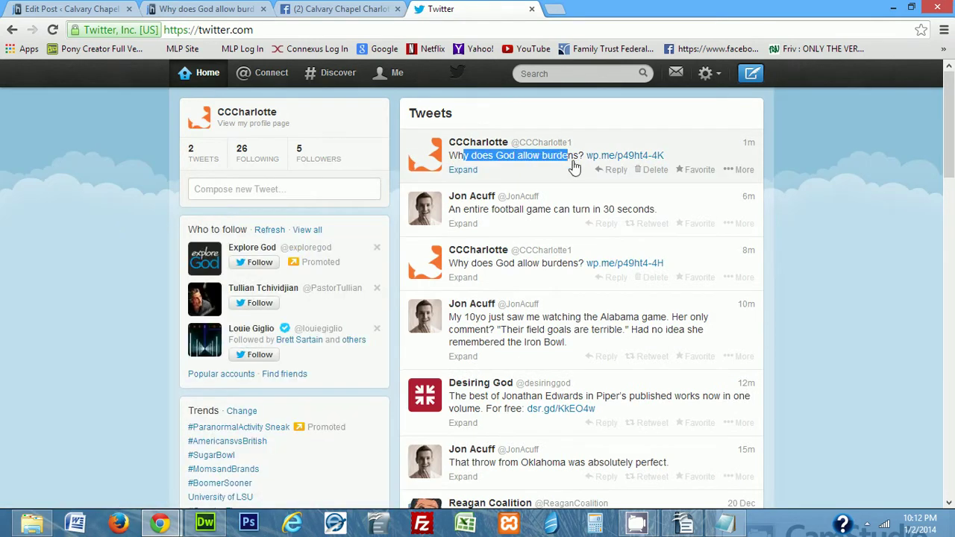
{"action": "left_click", "coordinate": [819, 149]}
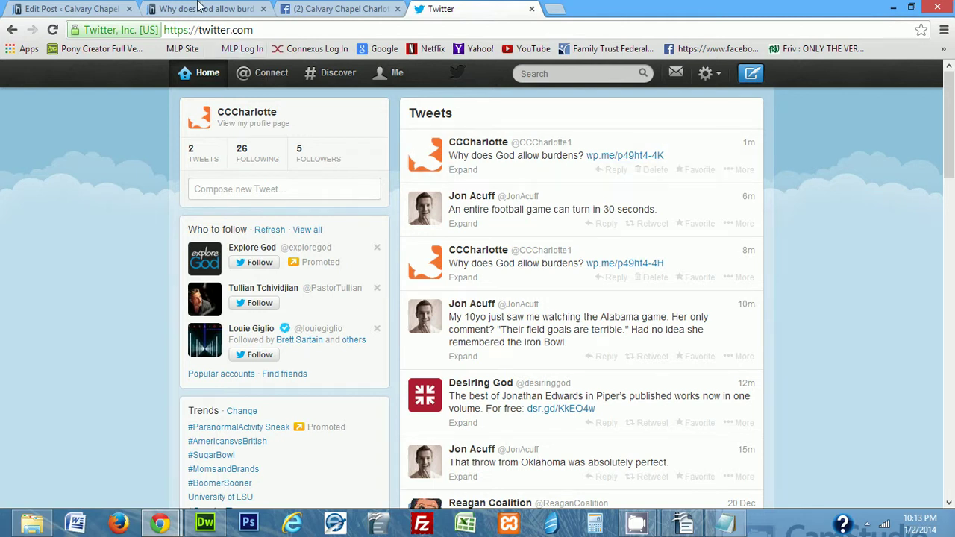
Switch back to the tab showing the published 'Why does God allow burdens?' post
{"action": "left_click", "coordinate": [198, 9]}
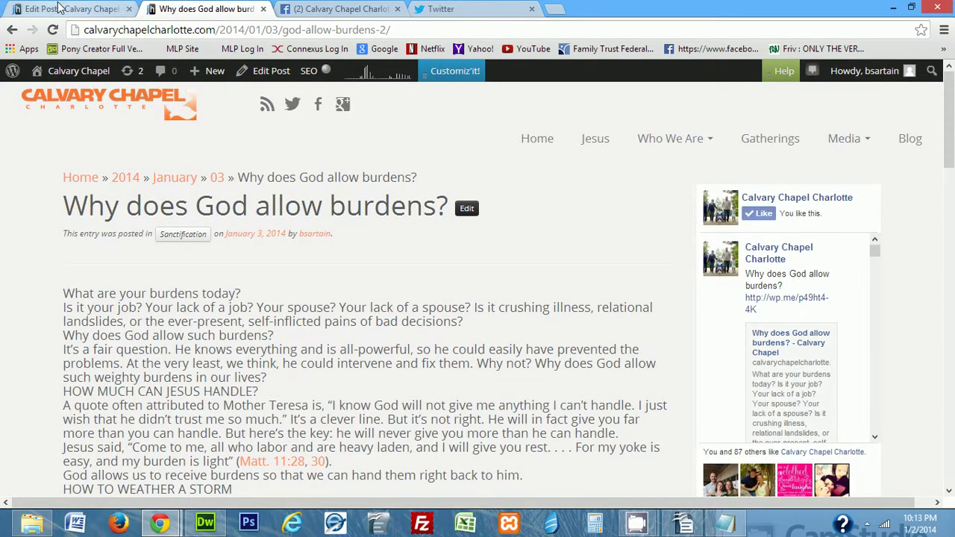